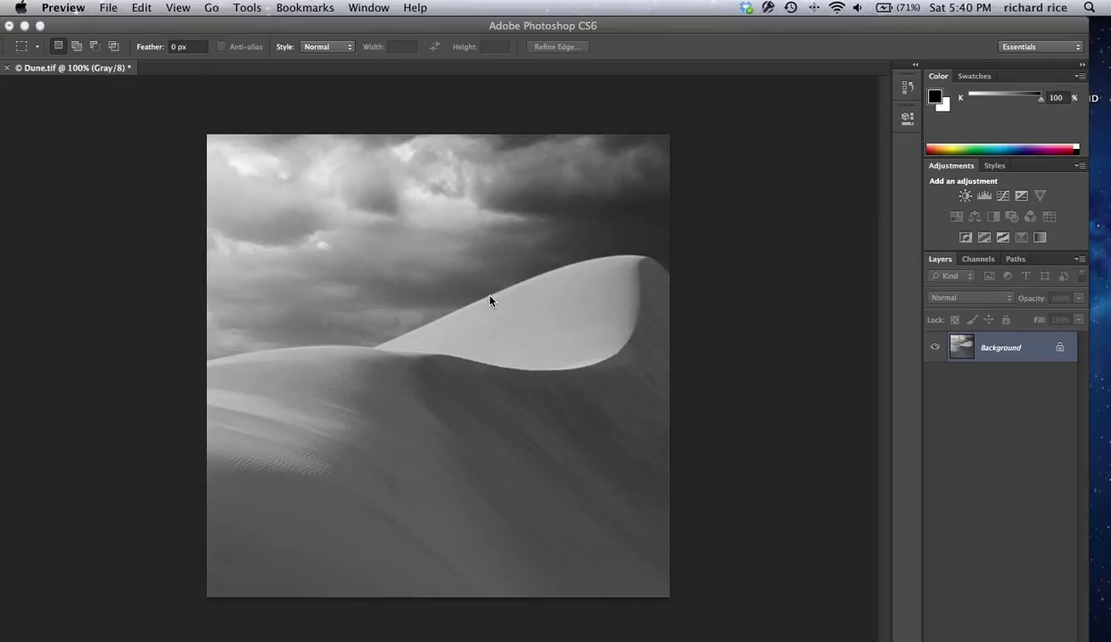
Step: Switch to Photoshop, examine the individual pixels of Dune.tif at 3200% along the dune's edge, and fit the image back on screen
key("super+1")
key("super+1")
left_click(744, 259)
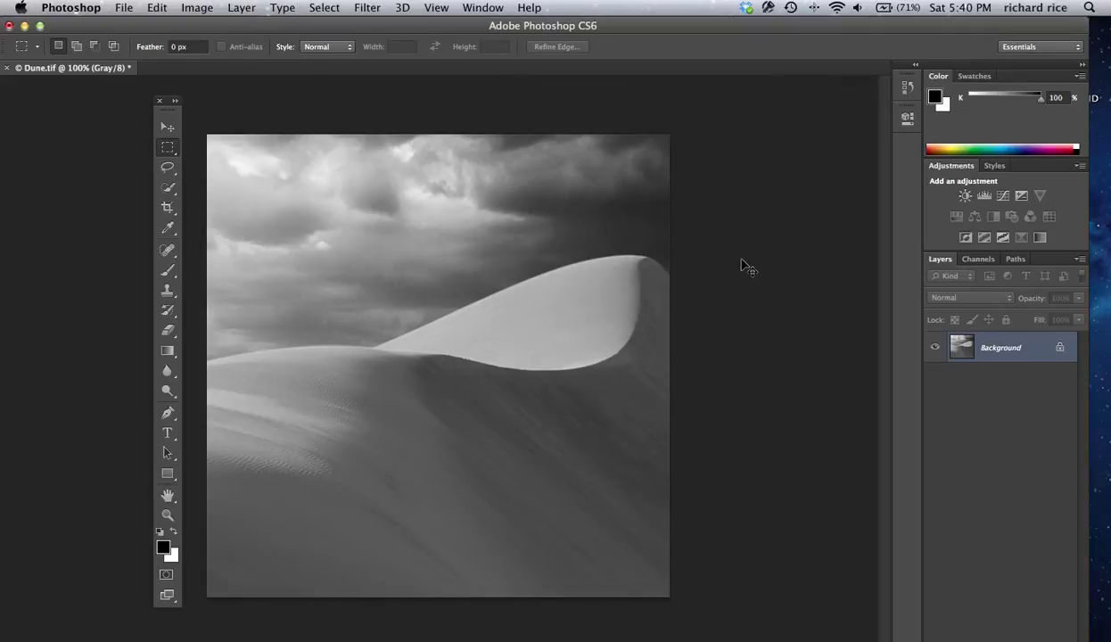
key("super+plus")
key("super+plus")
key("super+plus")
key("super+plus")
key("super+plus")
key("super+plus")
key("super+plus")
key("super+plus")
key("super+plus")
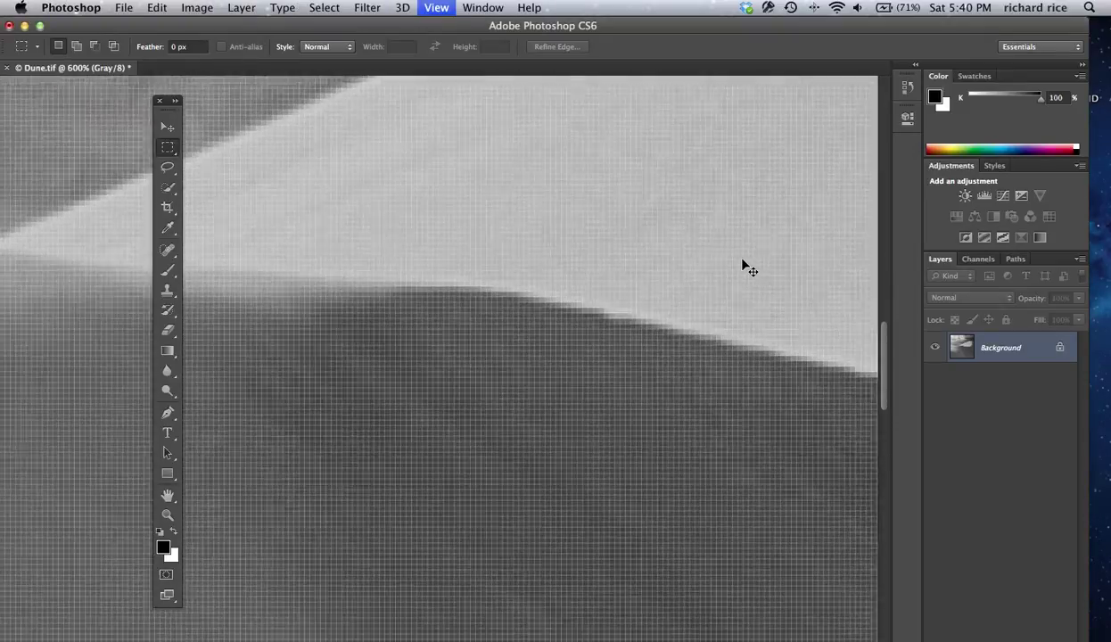
key("super+plus")
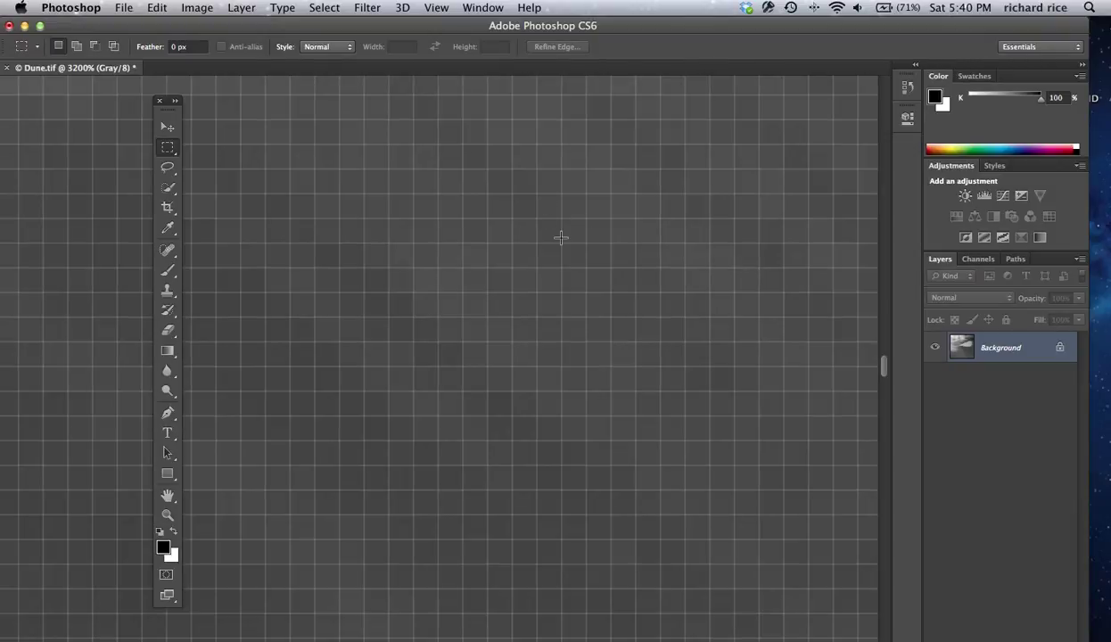
key("space")
left_click_drag(557, 212, 620, 573)
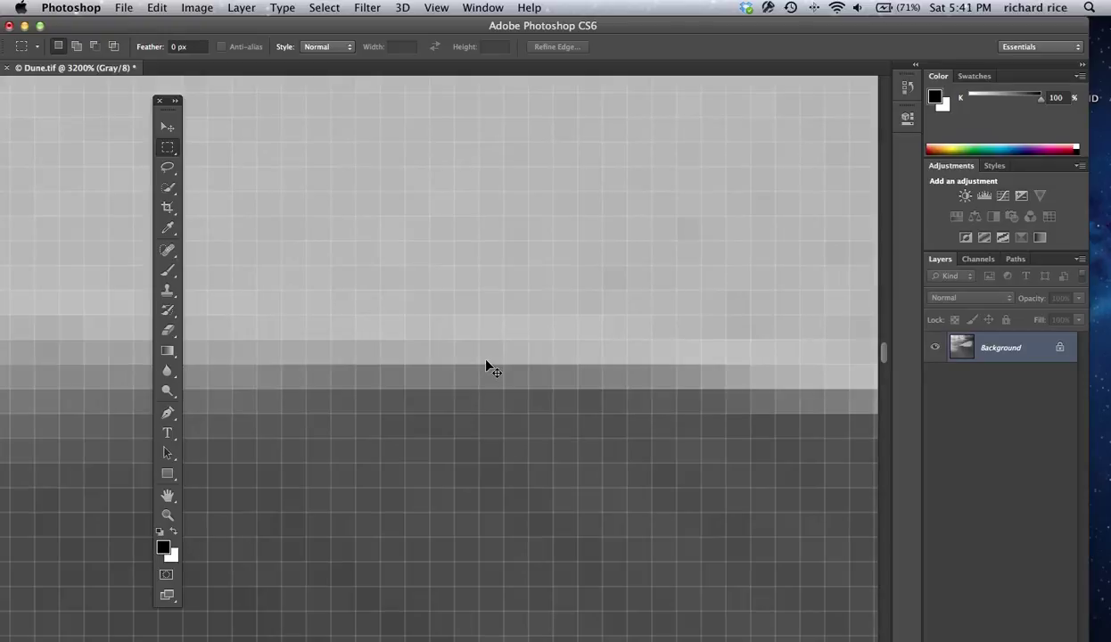
key("super+0")
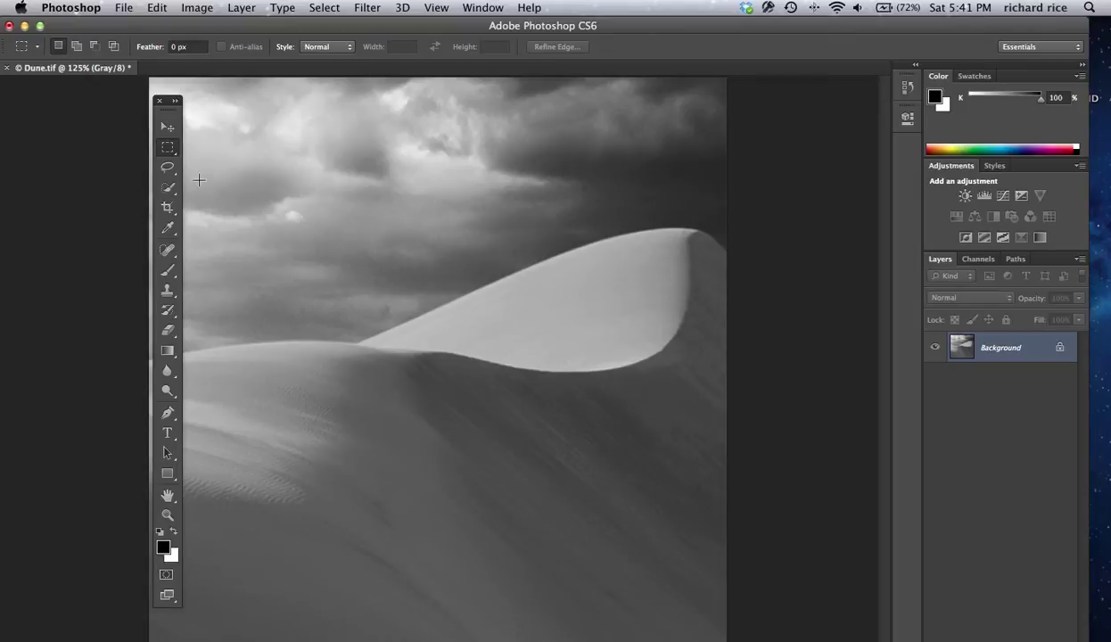
Step: Arrange the windows so the LPI.tif Preview window is reachable beside the Photoshop window
left_click_drag(144, 27, 291, 6)
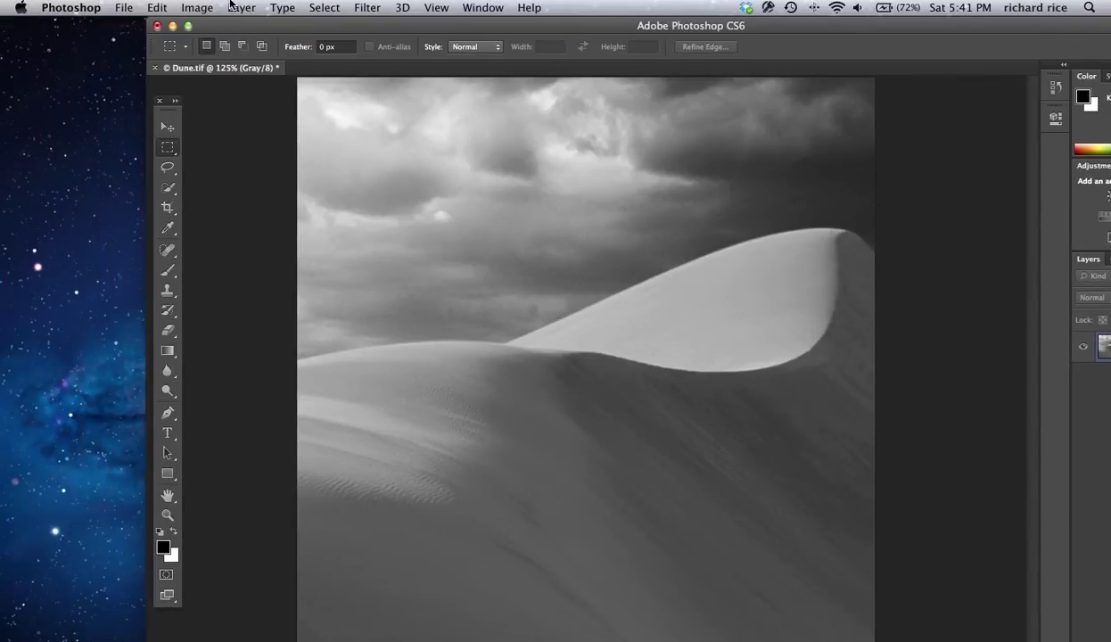
left_click_drag(221, 33, 396, 39)
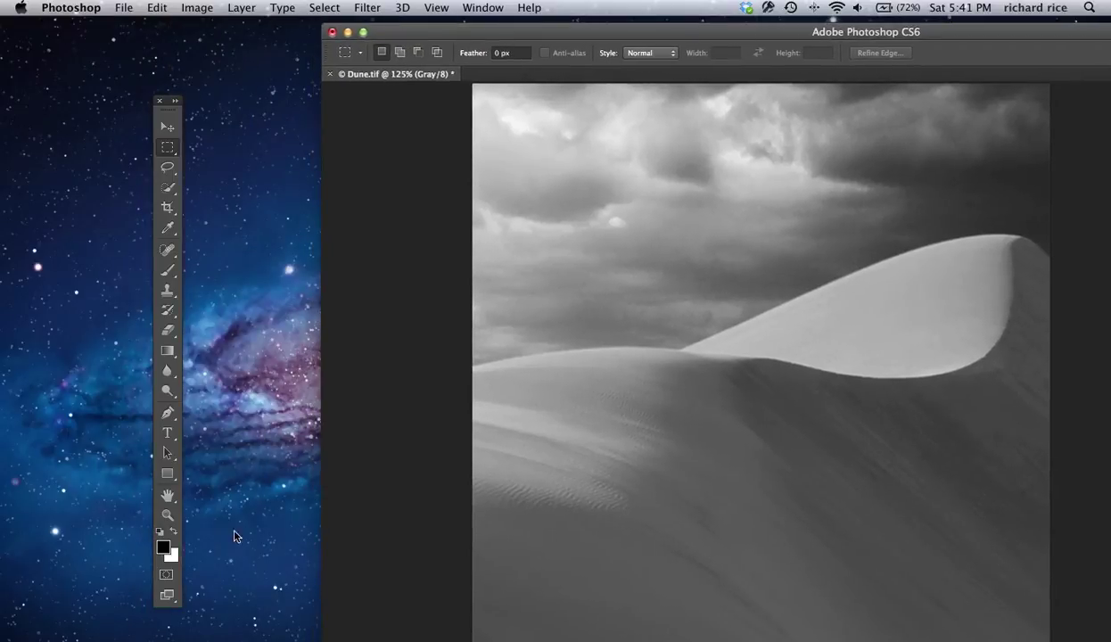
key("super+Tab")
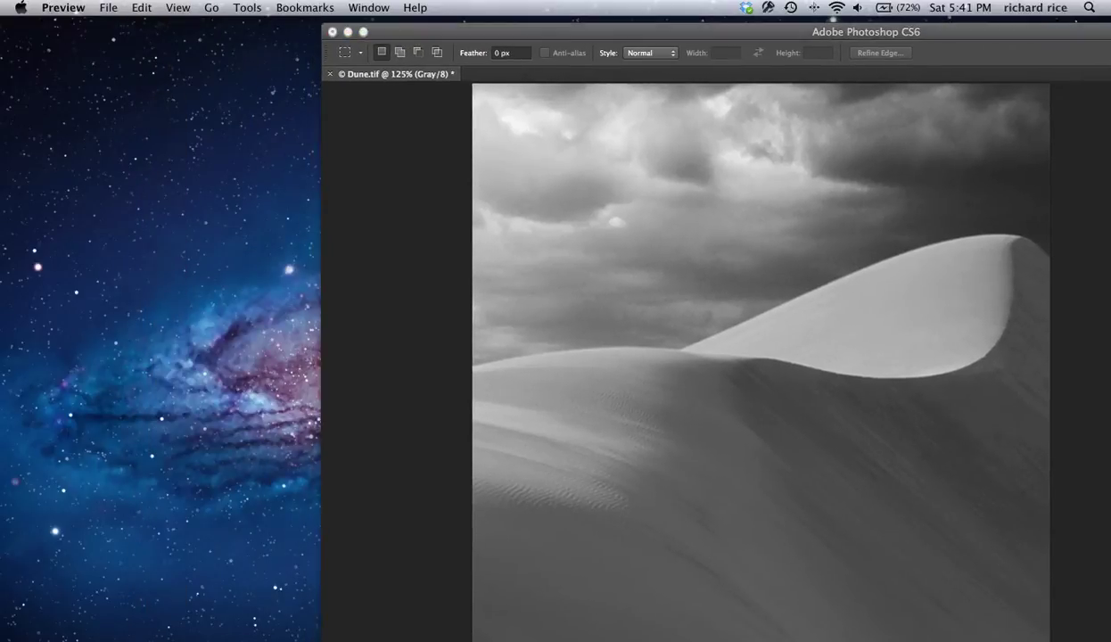
left_click_drag(201, 641, 77, 344)
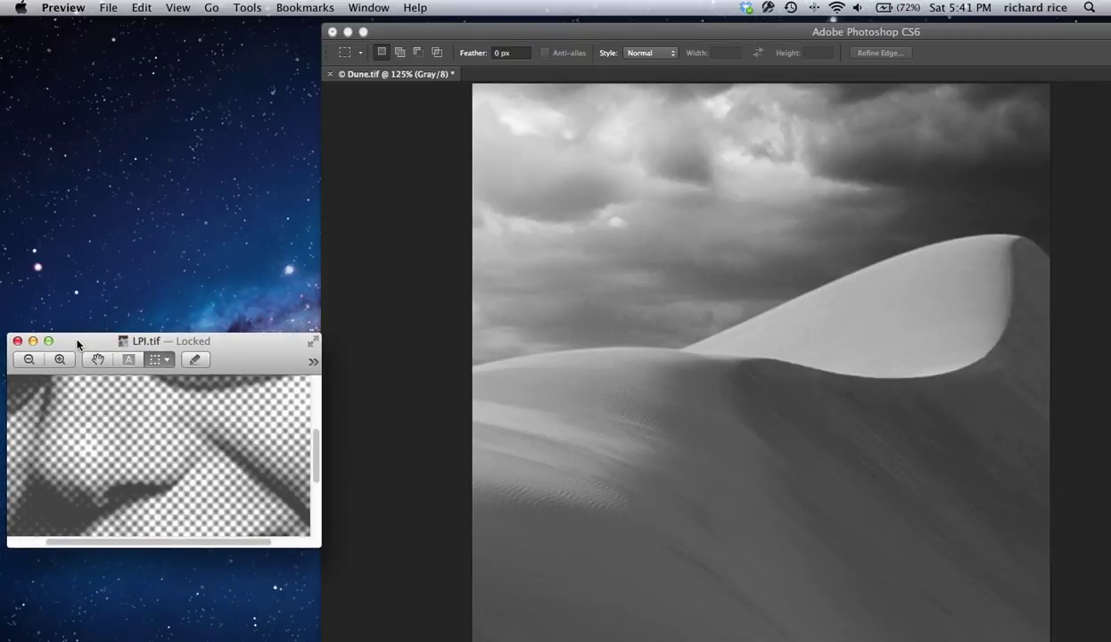
left_click(522, 32)
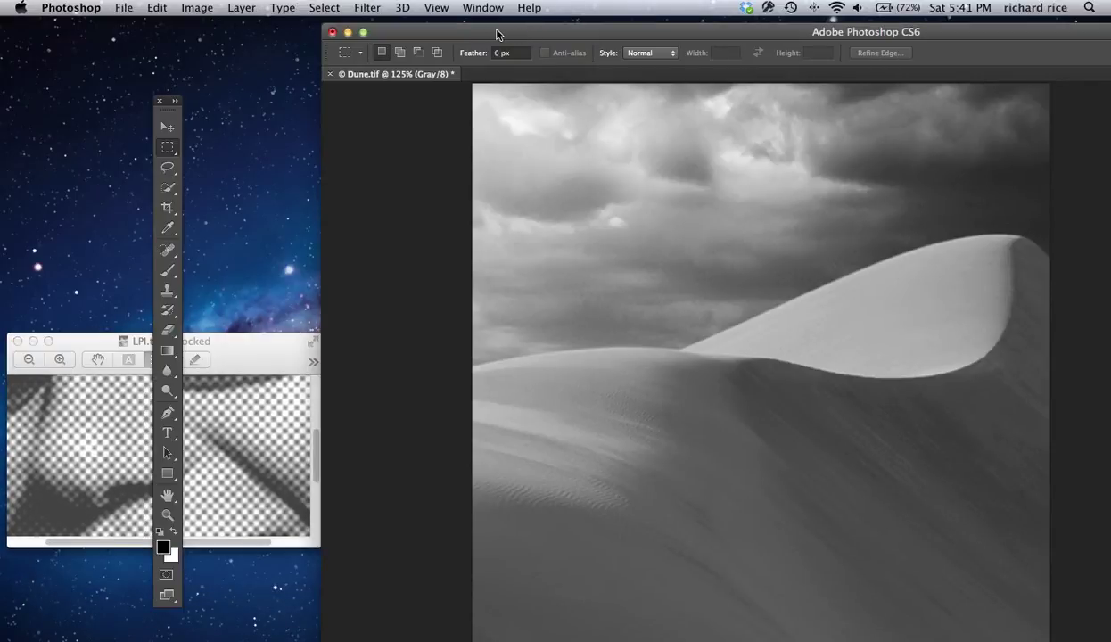
left_click_drag(496, 34, 188, 19)
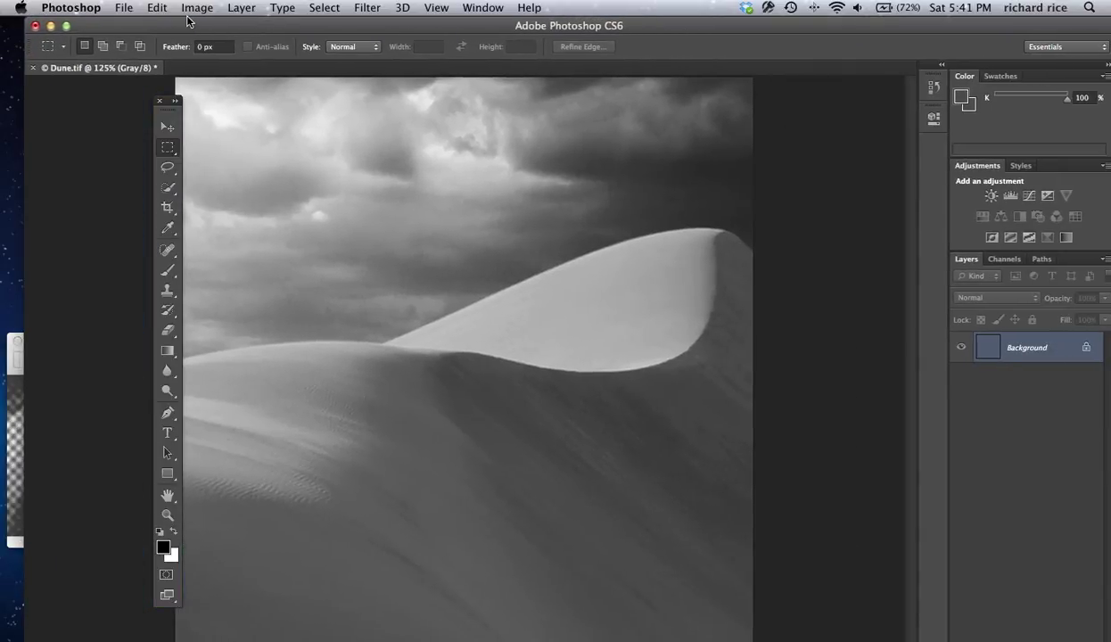
Step: Bring LPI.tif in Preview over the dune photo and examine its halftone dots close up and at full view
left_click(13, 351)
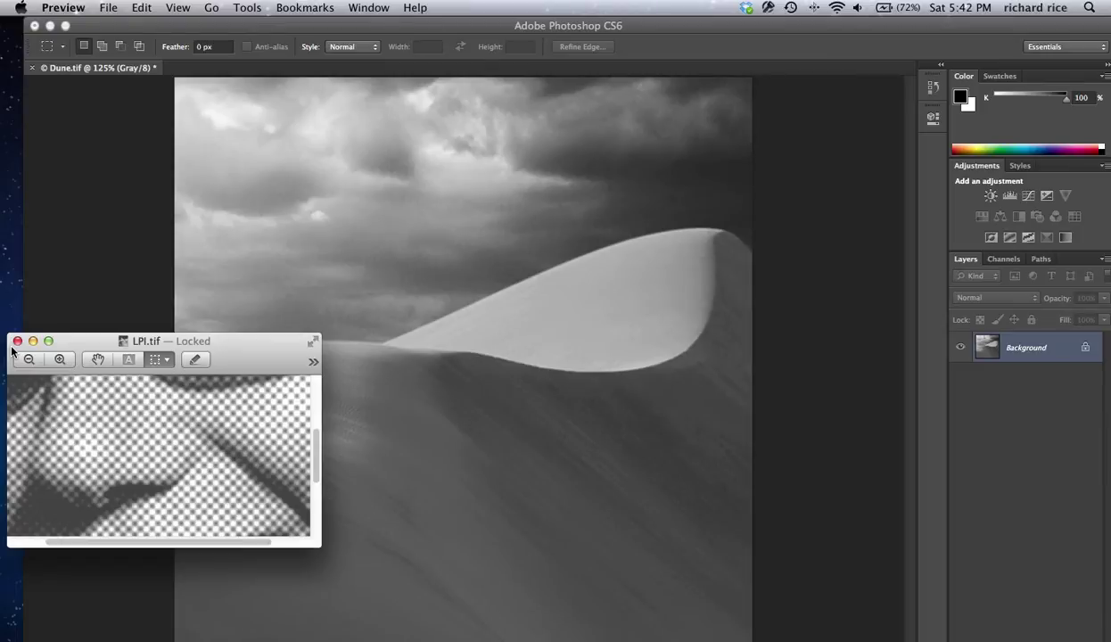
key("super+minus")
key("super+minus")
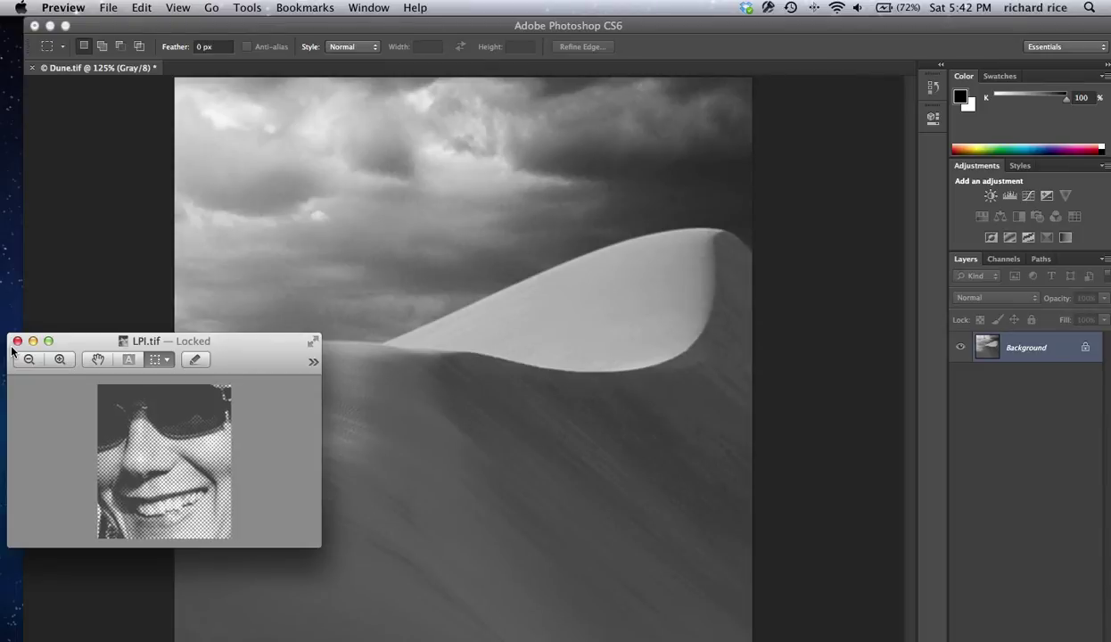
left_click_drag(233, 351, 598, 173)
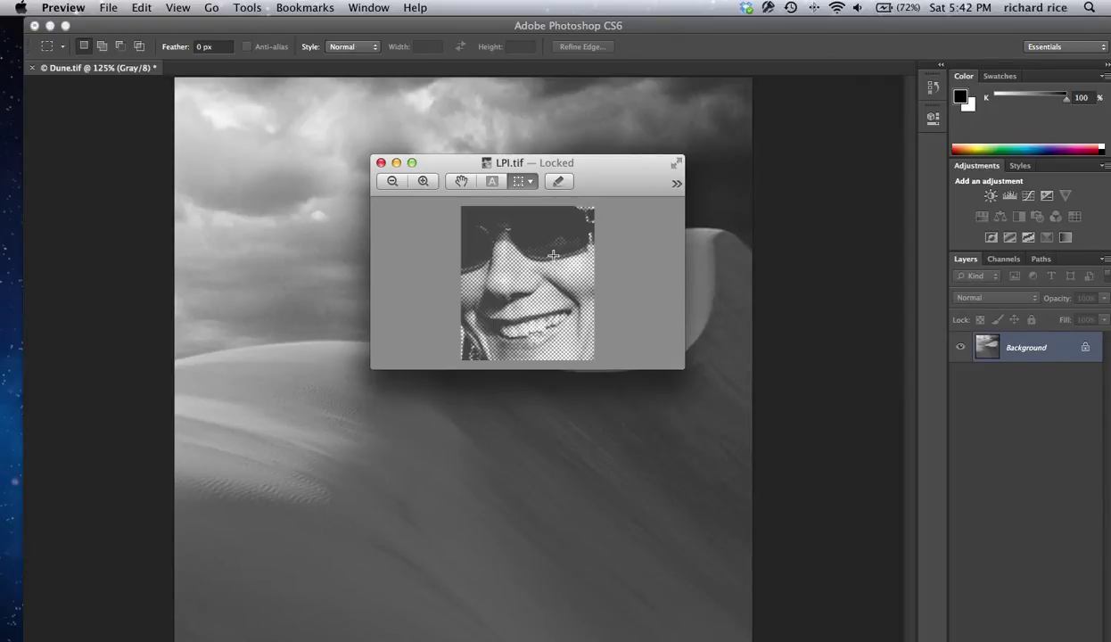
scroll(553, 255, "up", 5)
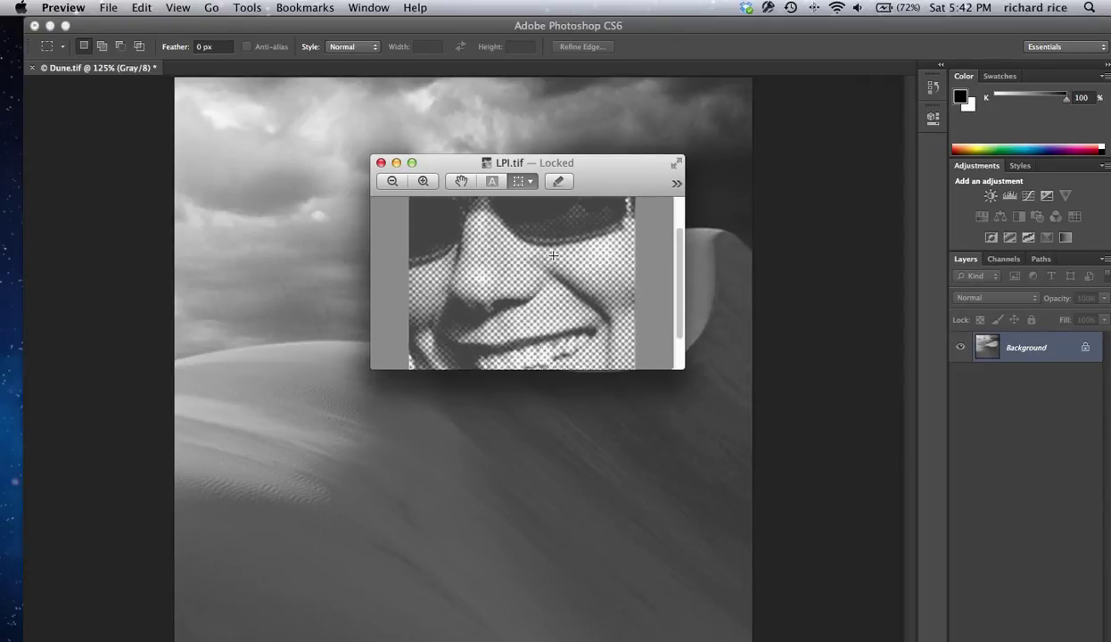
scroll(552, 256, "up", 3)
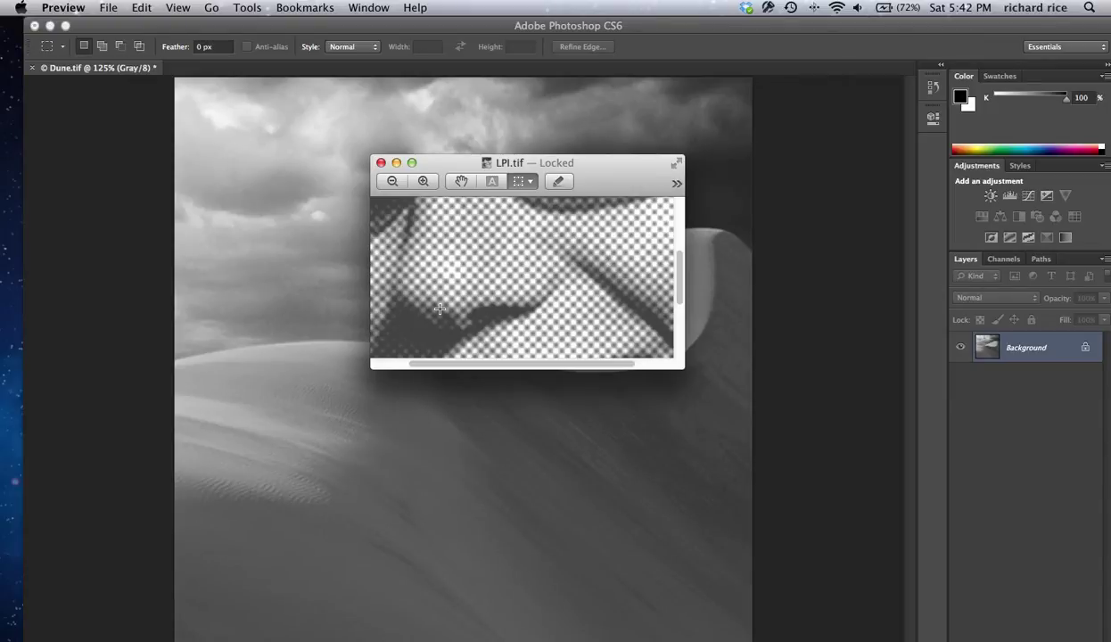
left_click_drag(680, 287, 697, 307)
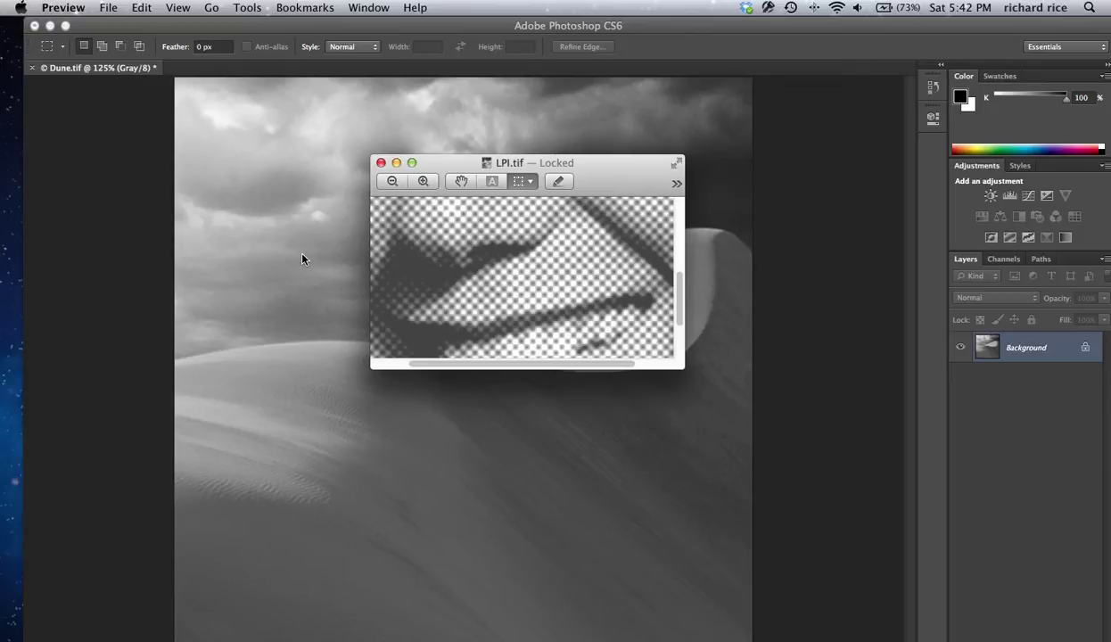
key("super+0")
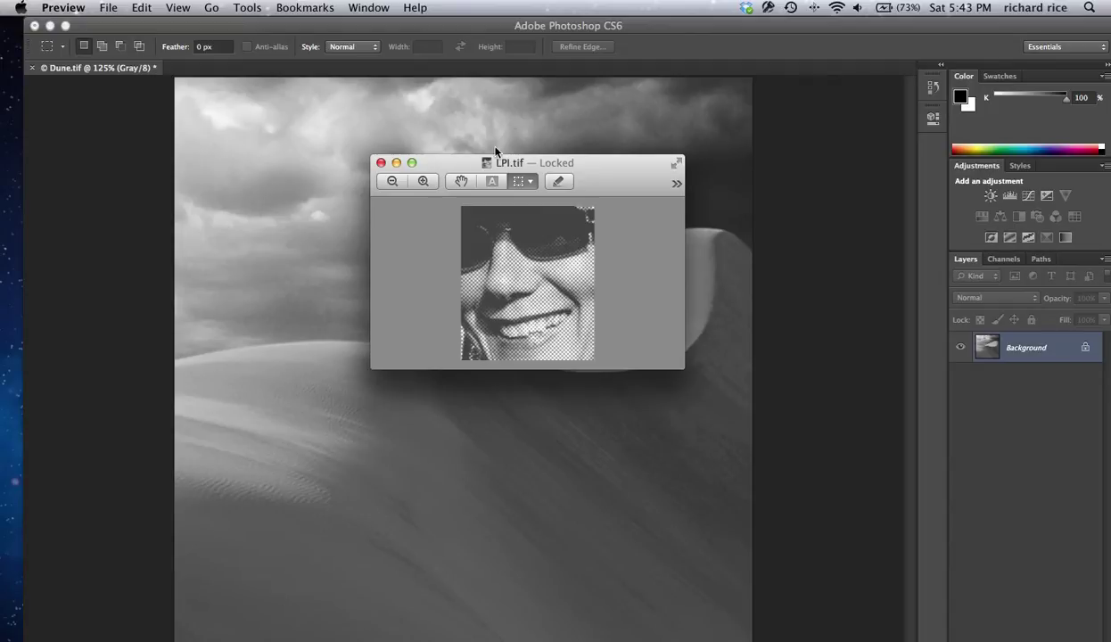
Step: Switch back to Photoshop and move the floating toolbox off the dune photo
left_click(425, 31)
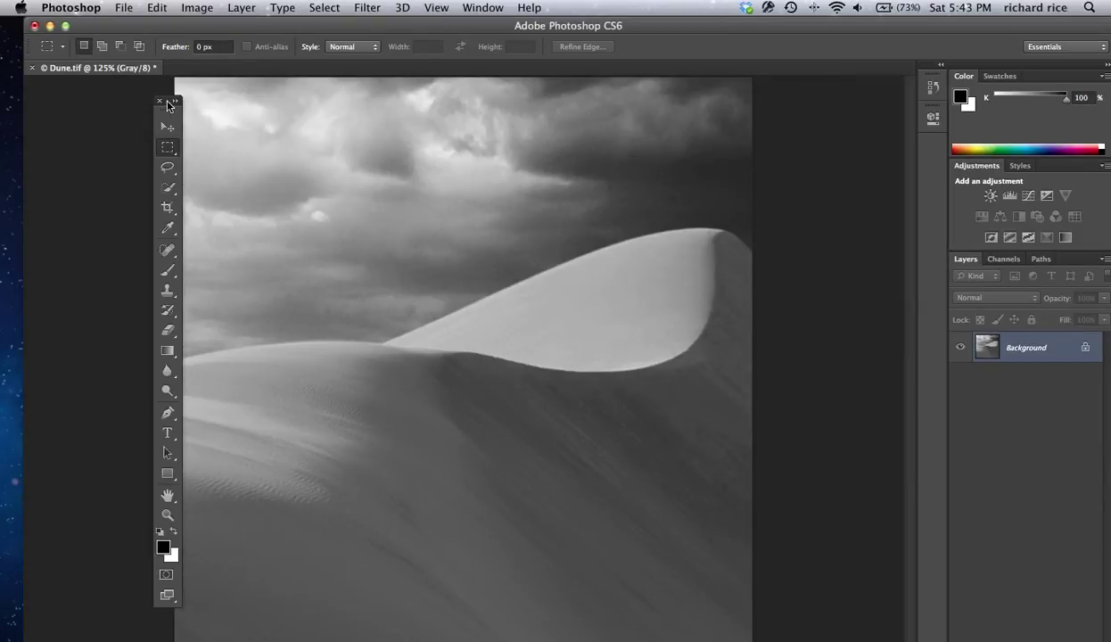
left_click_drag(166, 102, 131, 95)
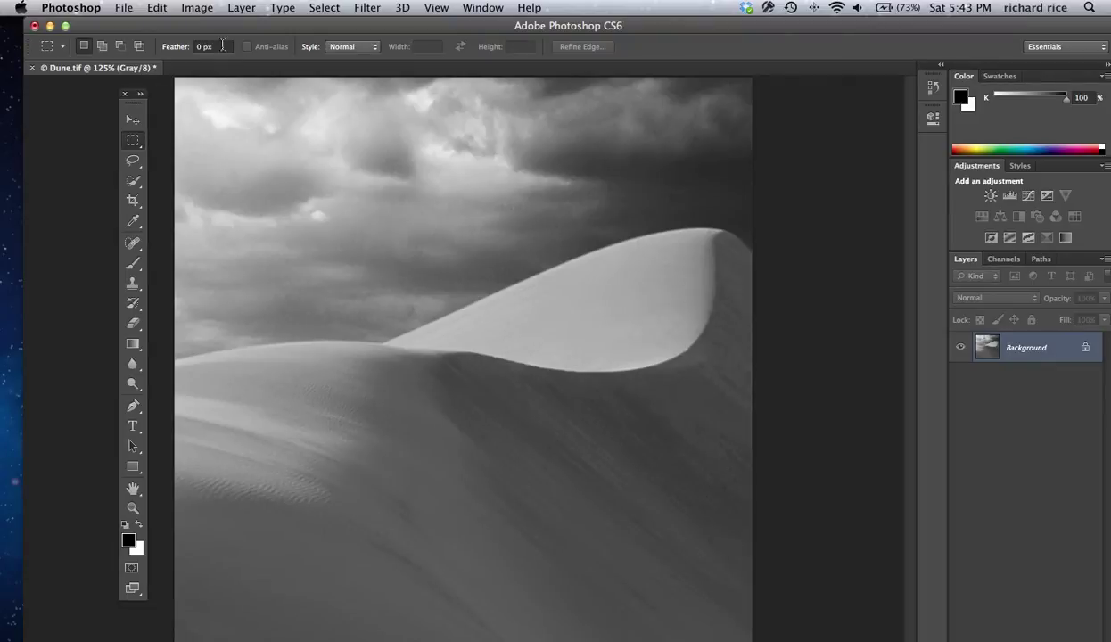
Step: Examine the dune photo's pixel dimensions, document size and resolution in the Image Size settings without changing them
left_click(198, 9)
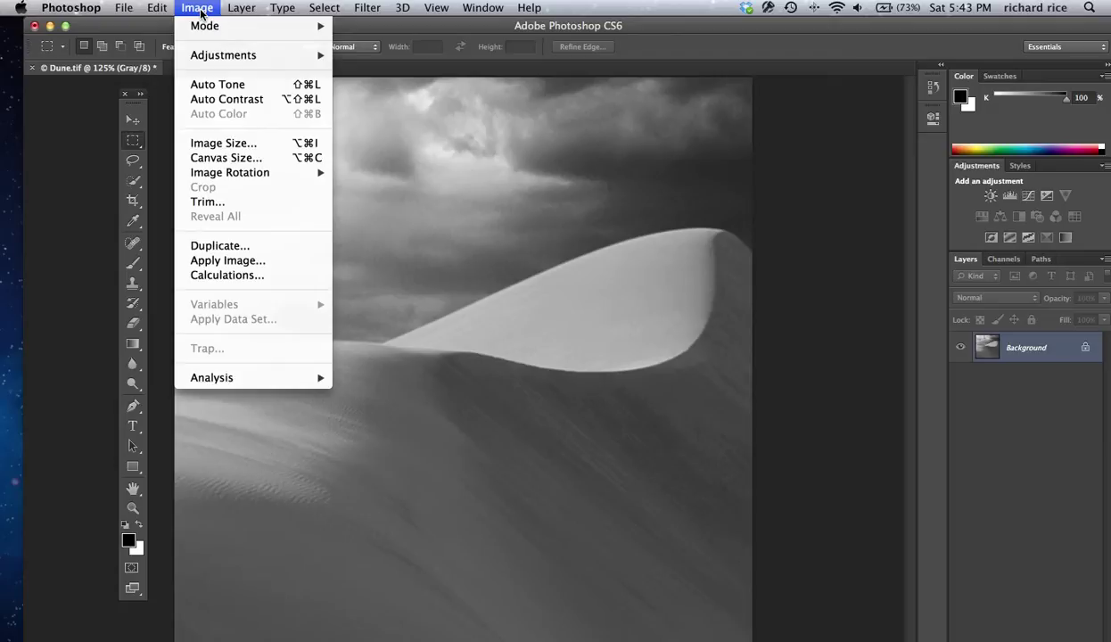
left_click(237, 146)
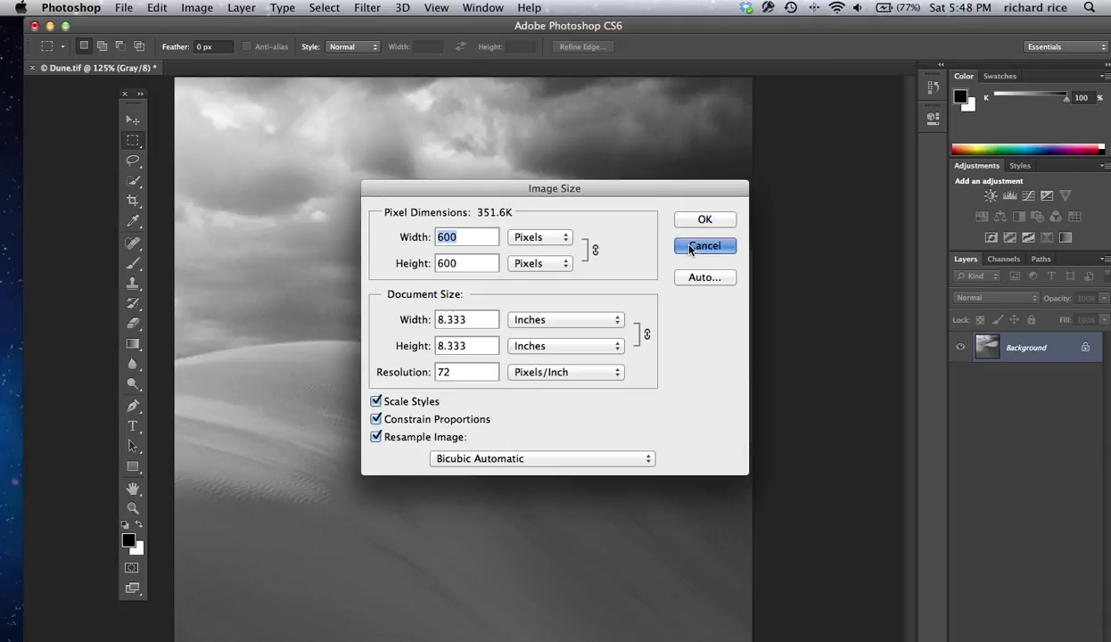
left_click(691, 248)
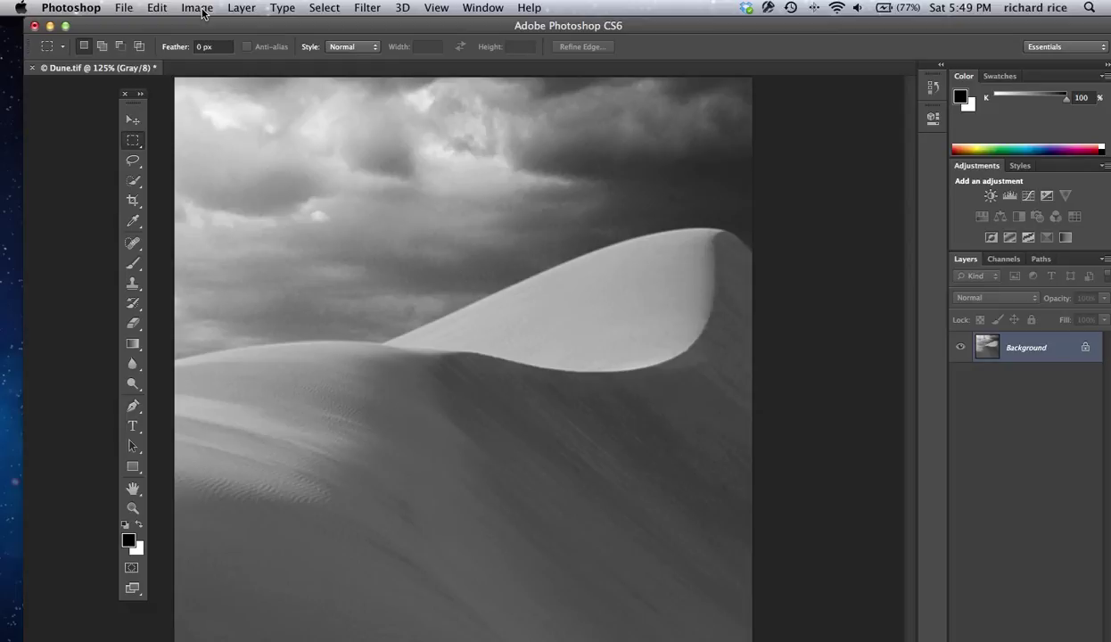
Step: Turn off Resample Image for the dune photo in the Image Size settings
left_click(198, 9)
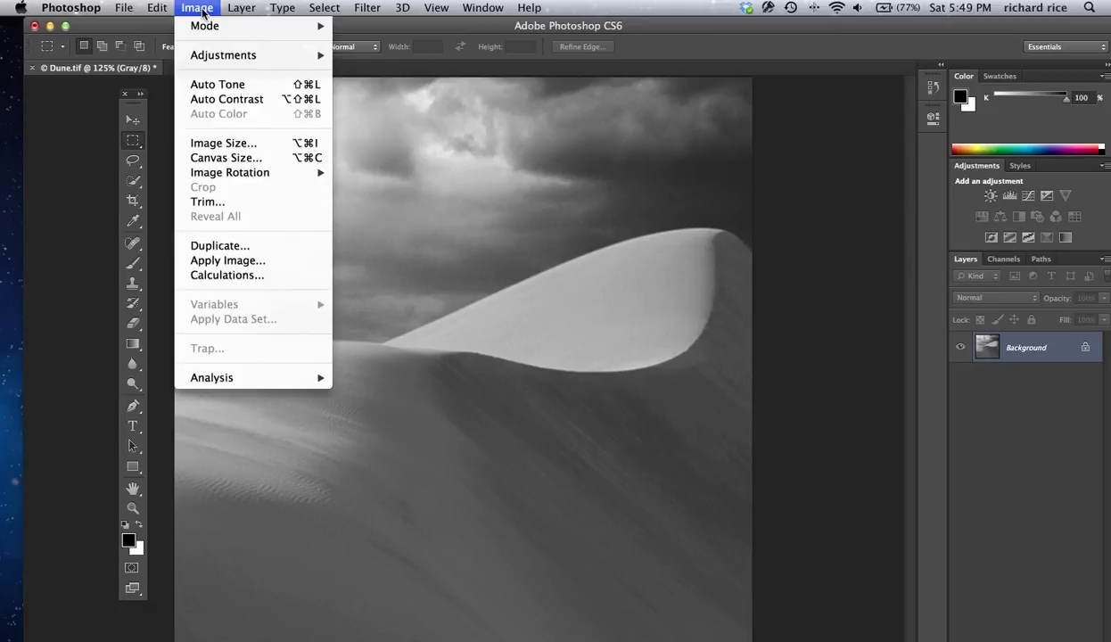
left_click(225, 143)
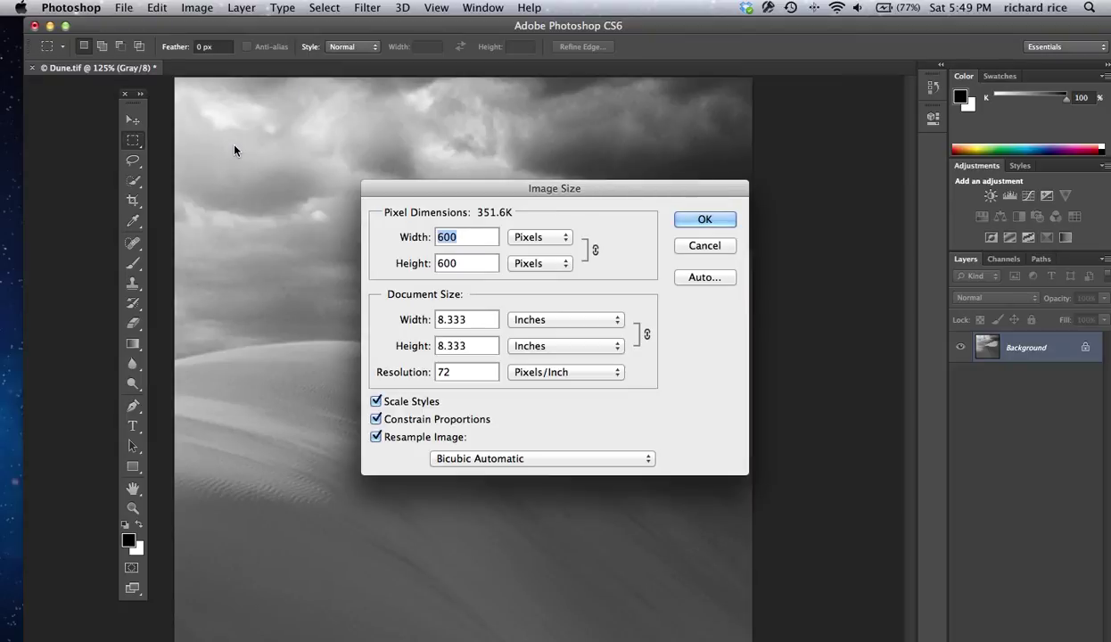
key("alt")
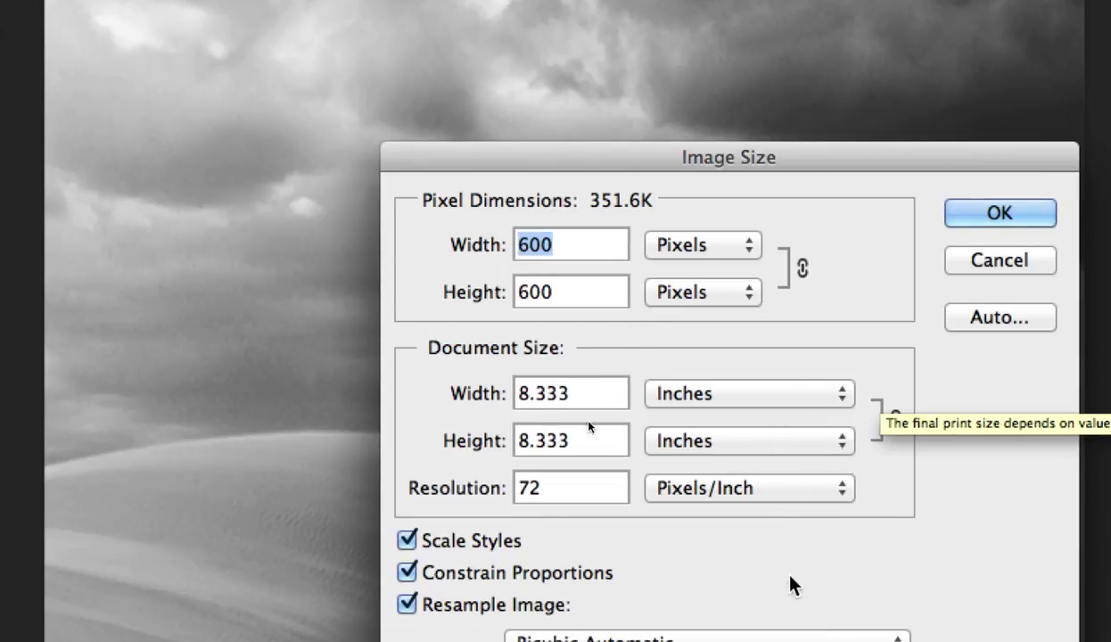
left_click(407, 606)
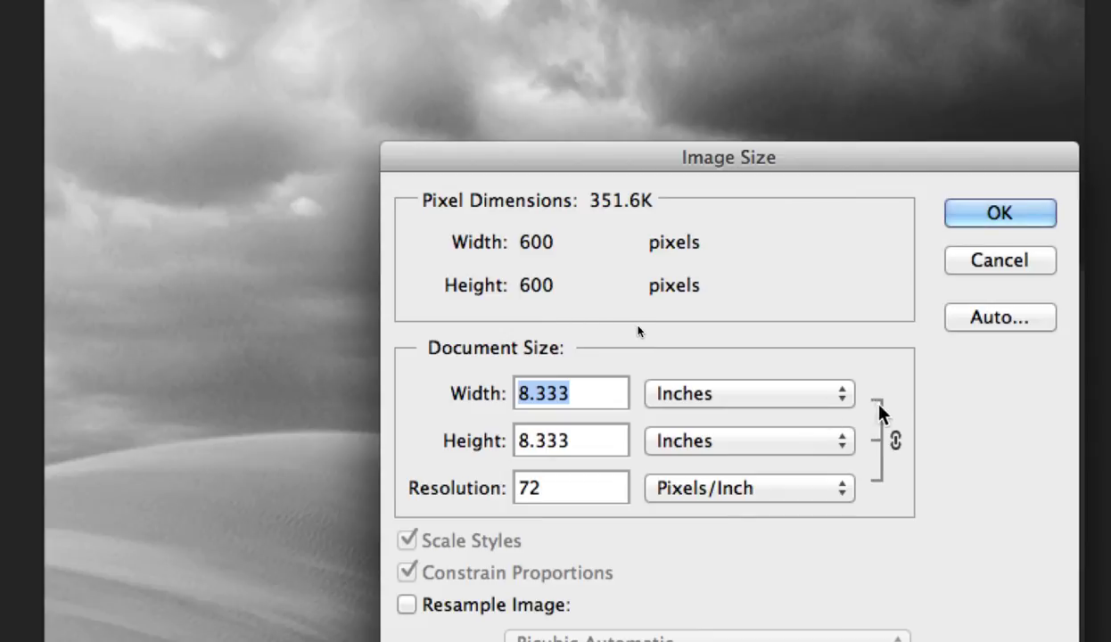
Step: Try a resolution of 144 pixels/inch and a document width of 10 inches with resampling off
left_click(550, 487)
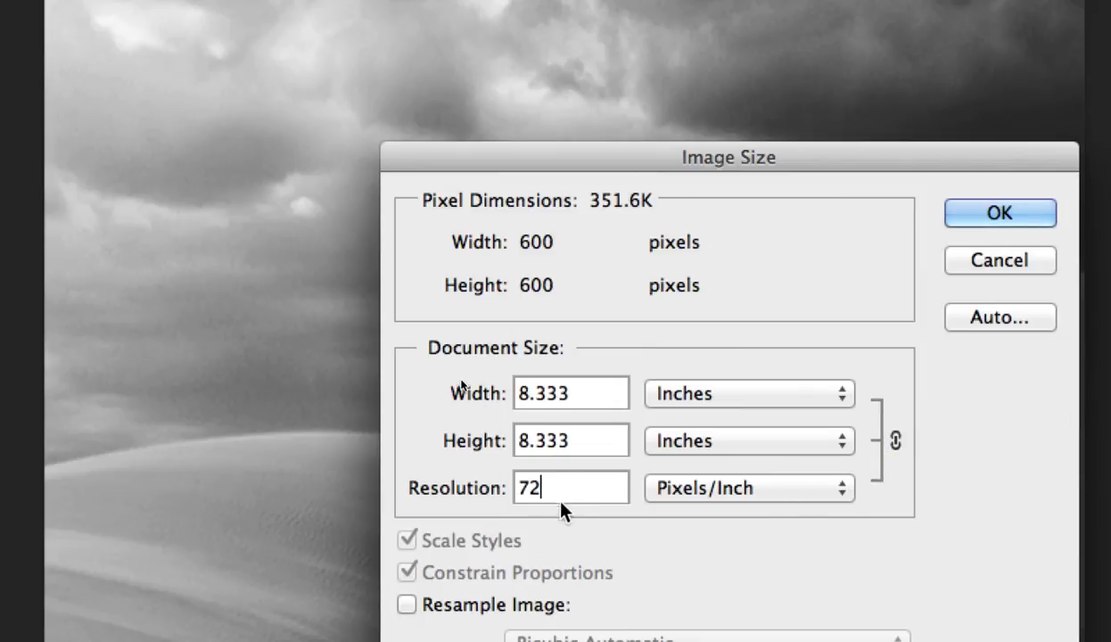
left_click_drag(537, 482, 479, 480)
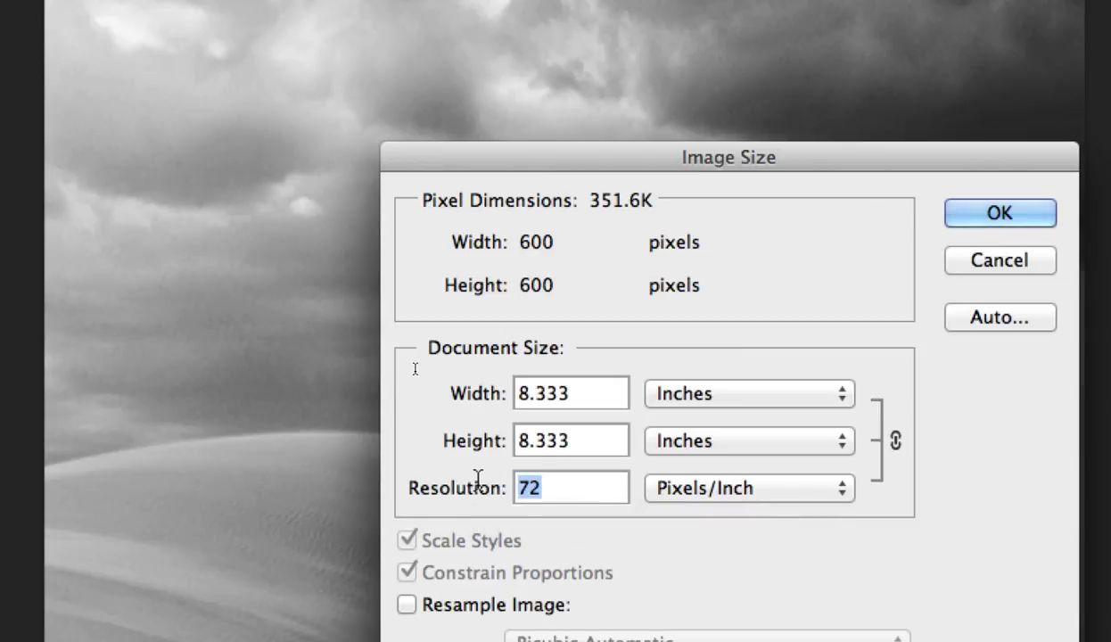
type("144")
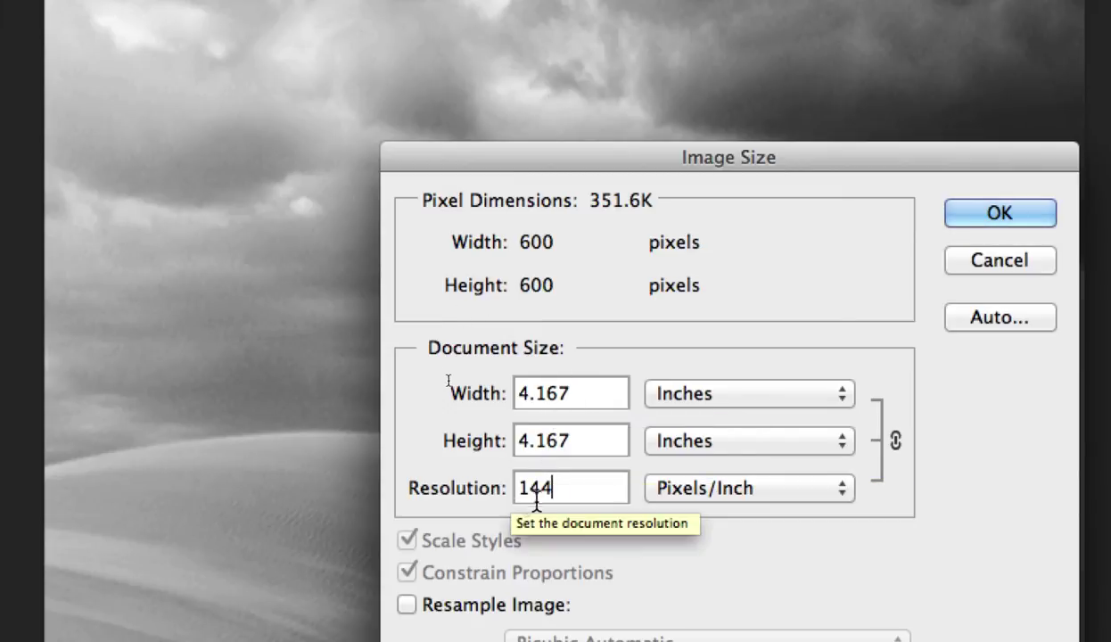
left_click_drag(580, 392, 515, 393)
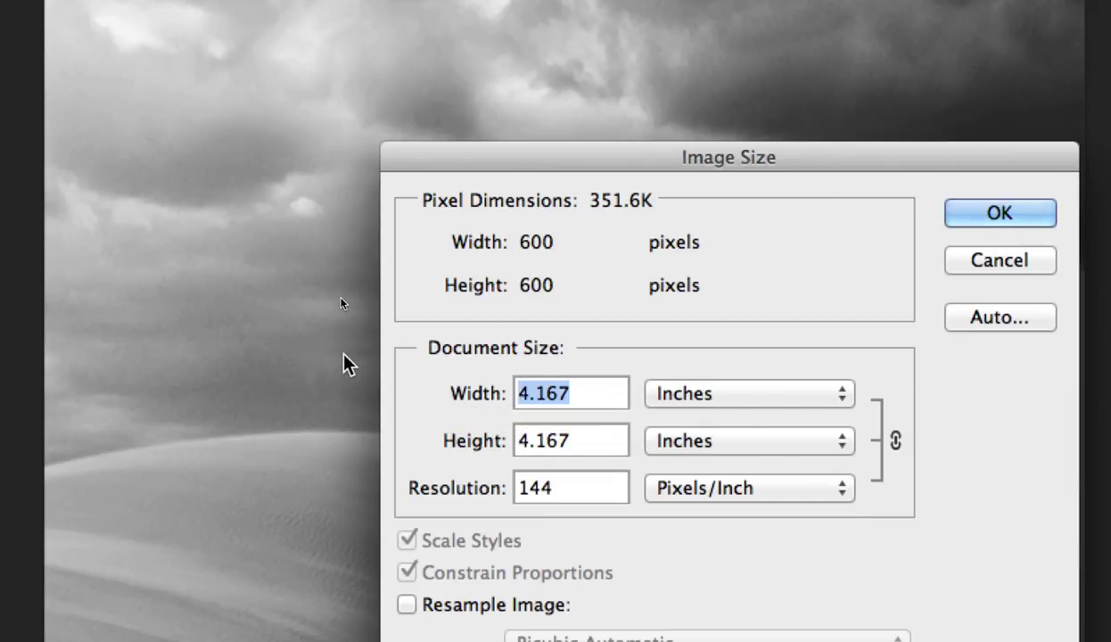
type("10")
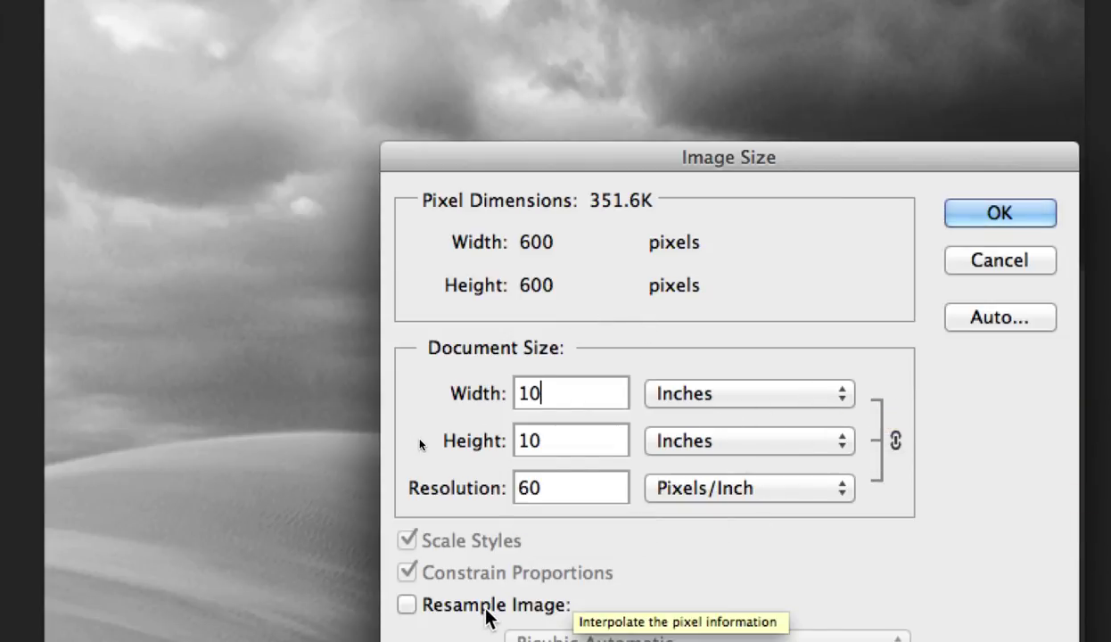
Step: Set the document resolution to 127 pixels/inch with resampling off and apply the image size
left_click(554, 488)
left_click_drag(554, 488, 504, 485)
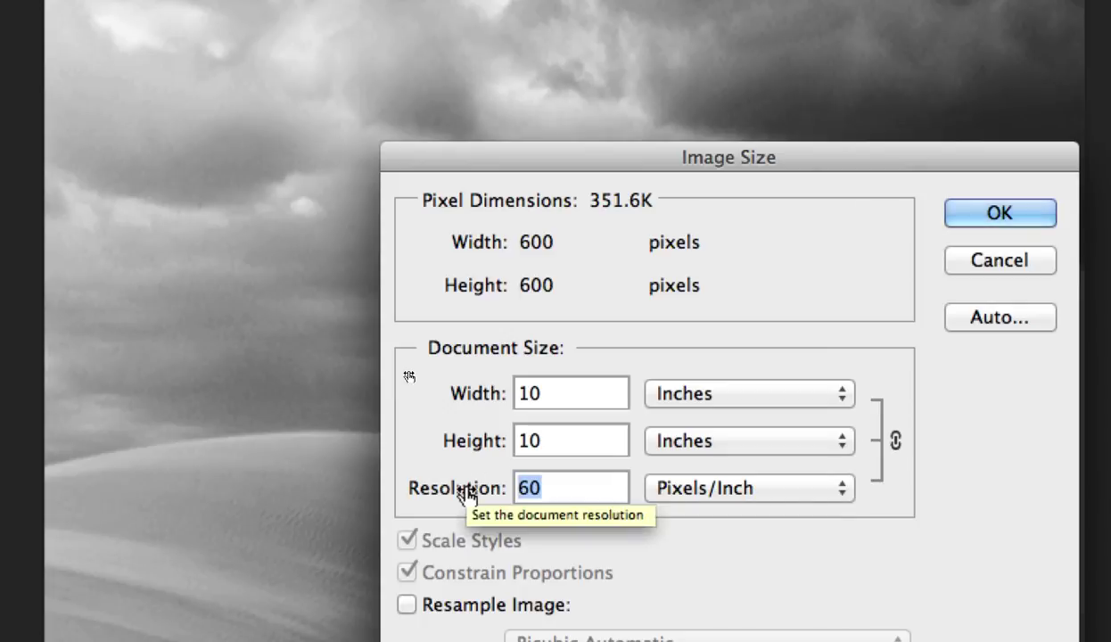
type("127")
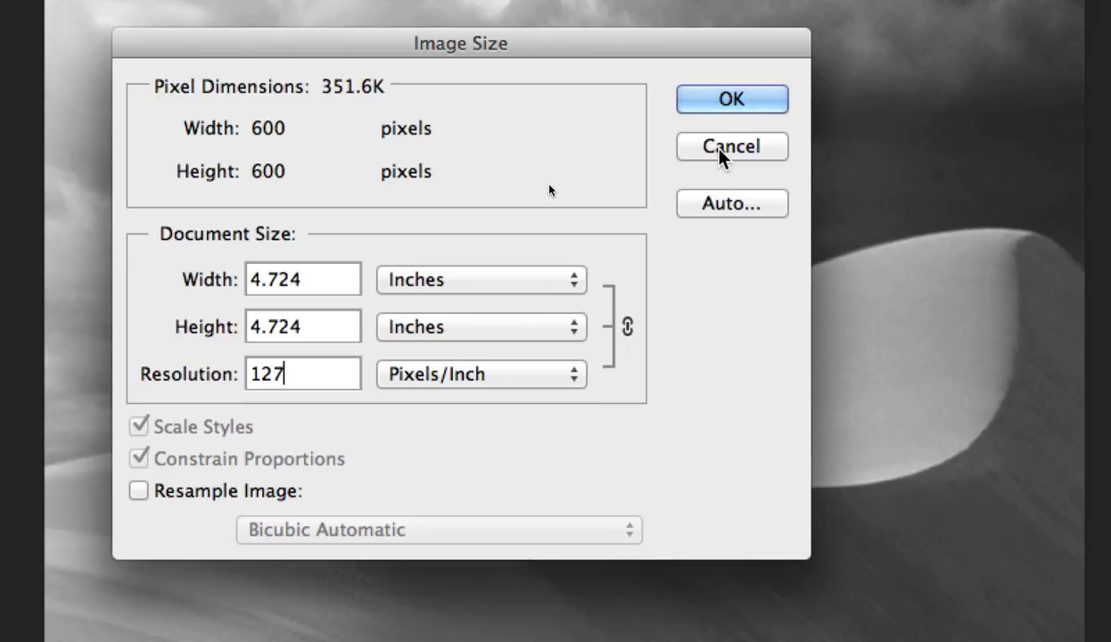
left_click(138, 492)
left_click(138, 491)
key("alt")
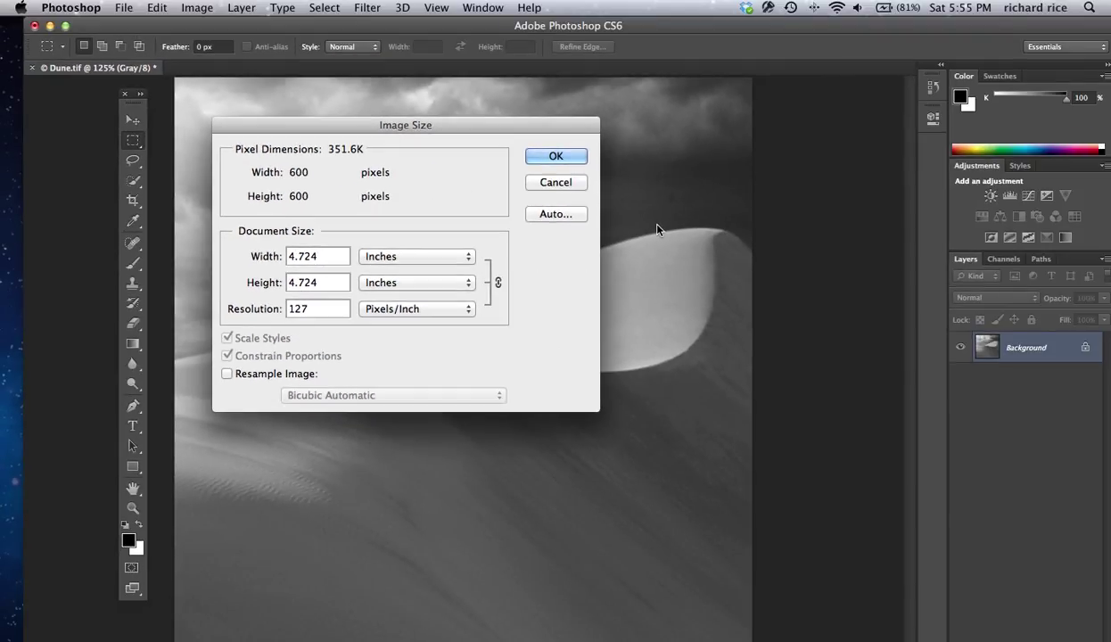
left_click(556, 157)
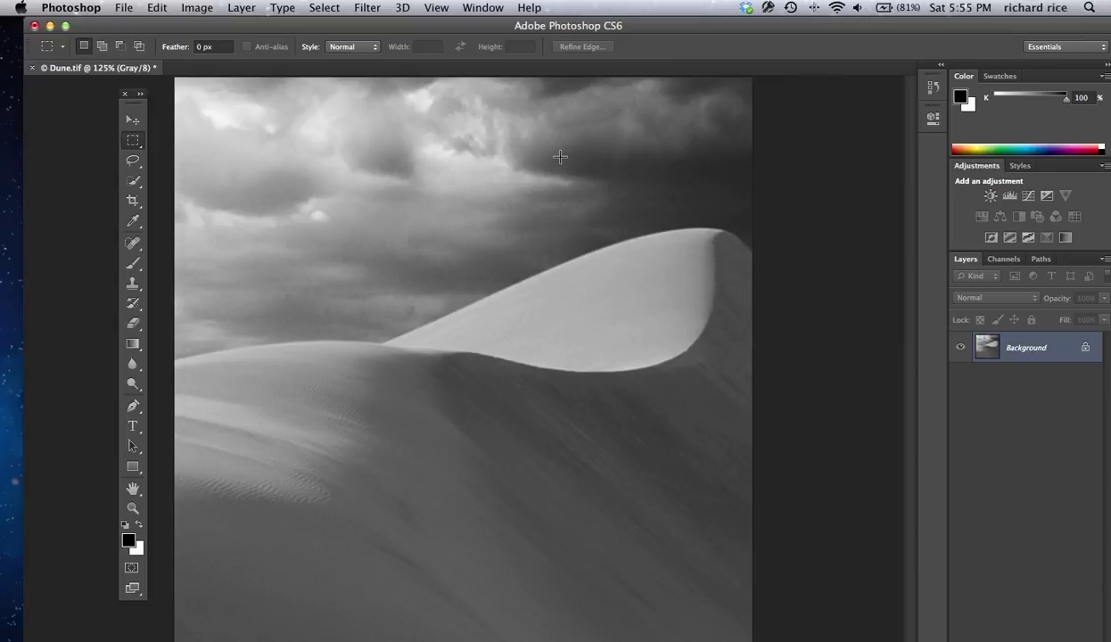